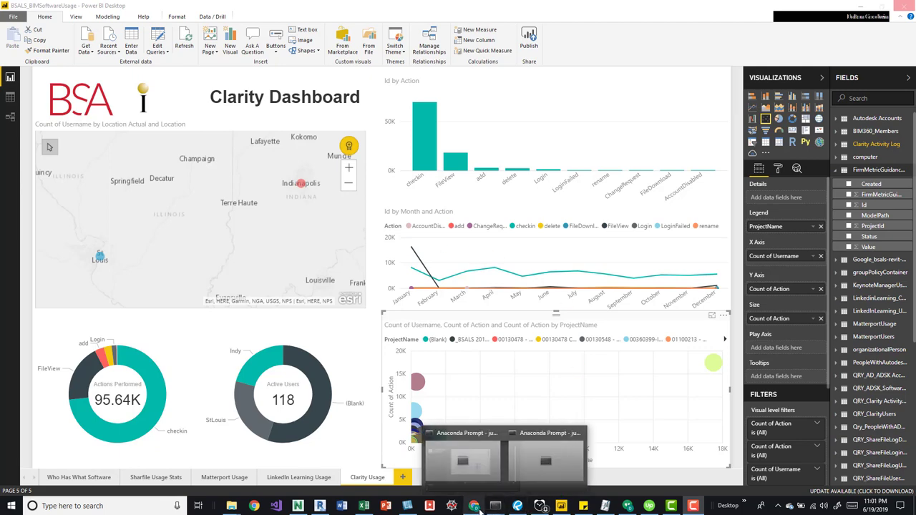
Step: Bring up the OneDrive phone recording and advance it to 0:51, showing 1K hours saved
left_click(475, 468)
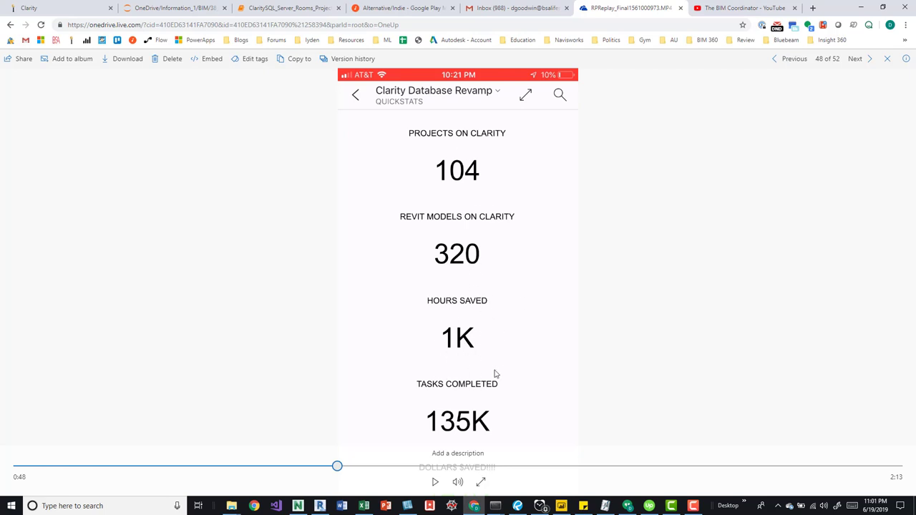
mouse_move(338, 468)
left_mouse_down()
mouse_move(390, 466)
mouse_move(354, 465)
left_mouse_up()
Step: Bring Power BI Desktop forward on the Clarity Dashboard page showing 95.64K actions and 118 active users
left_click(561, 506)
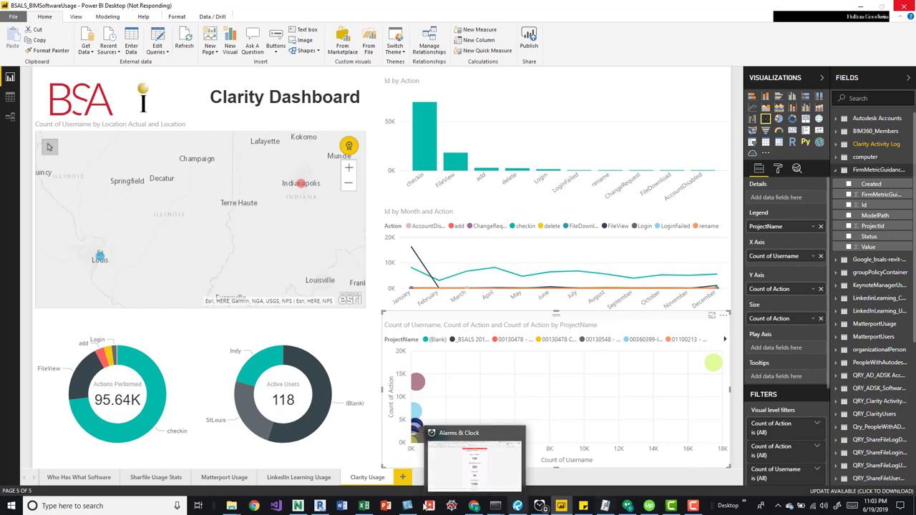
Step: Scrub the phone recording back and forth, settling at 1:14 on change requests and the discipline donut
left_click(476, 505)
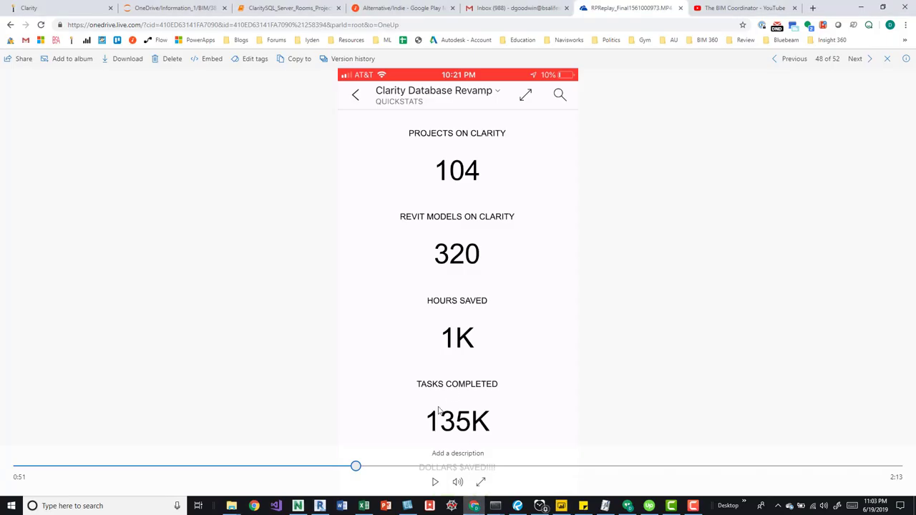
mouse_move(356, 467)
left_mouse_down()
mouse_move(165, 465)
mouse_move(381, 466)
left_mouse_up()
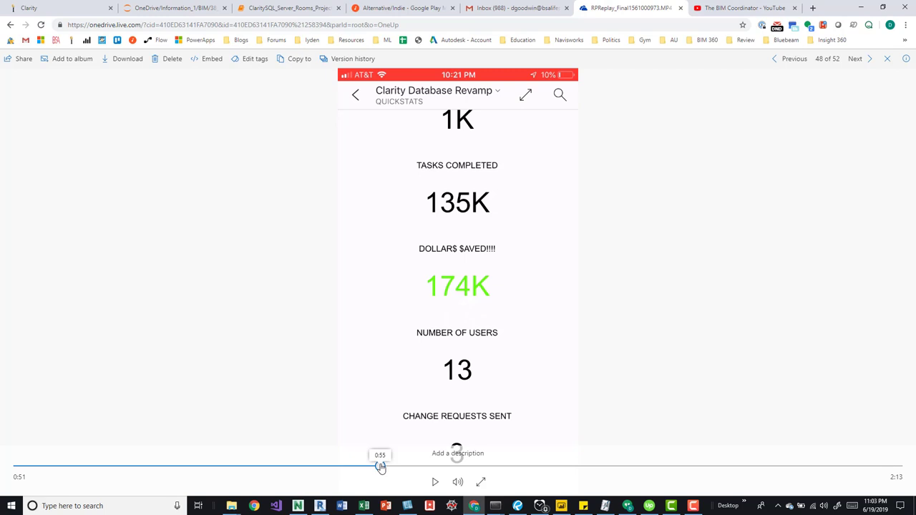
left_click_drag(381, 466, 427, 468)
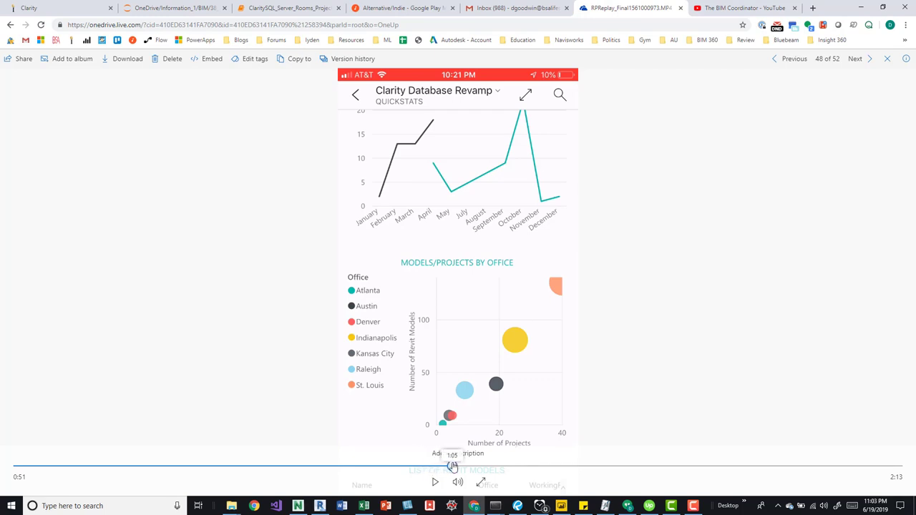
left_click_drag(428, 467, 464, 466)
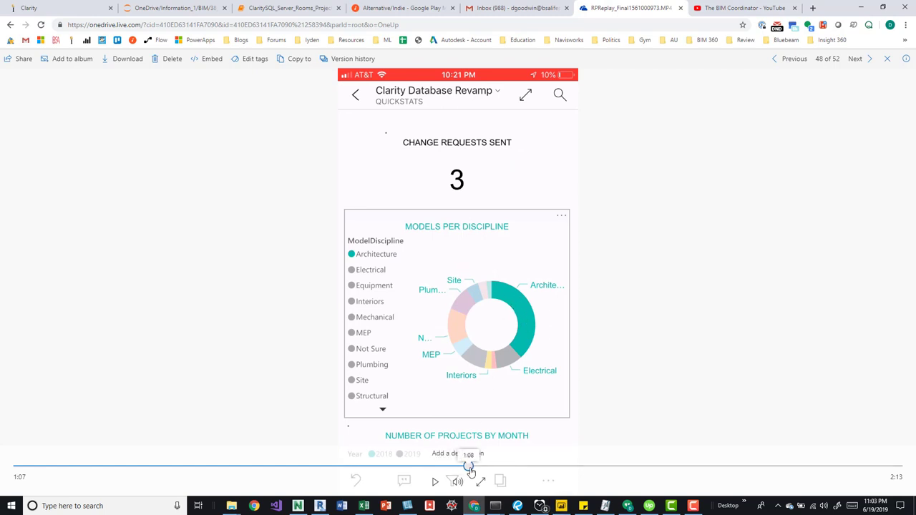
mouse_move(464, 467)
left_mouse_down()
mouse_move(489, 466)
mouse_move(494, 477)
left_mouse_up()
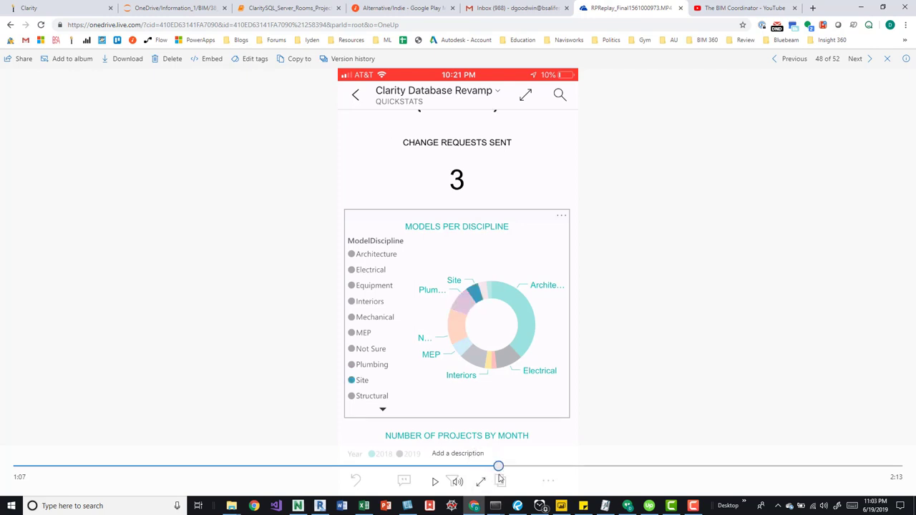
mouse_move(500, 466)
left_mouse_down()
mouse_move(608, 463)
mouse_move(577, 465)
left_mouse_up()
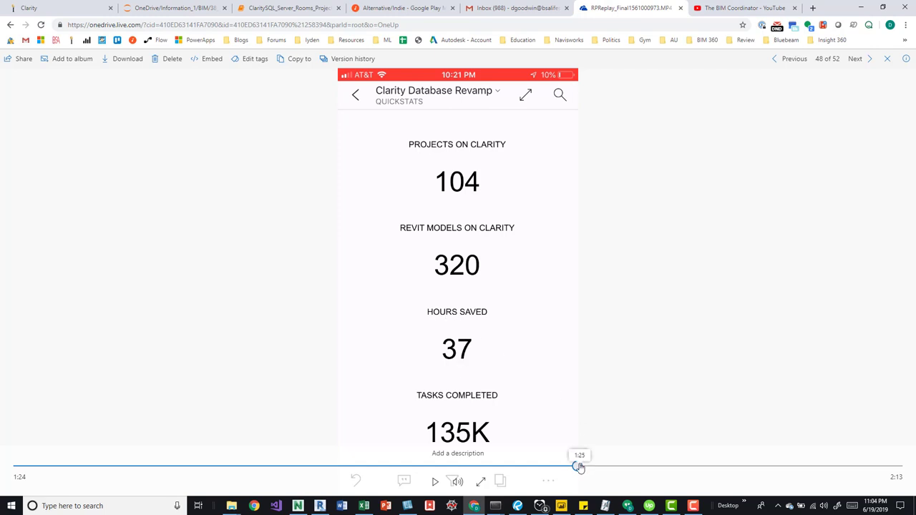
left_click_drag(581, 461, 513, 455)
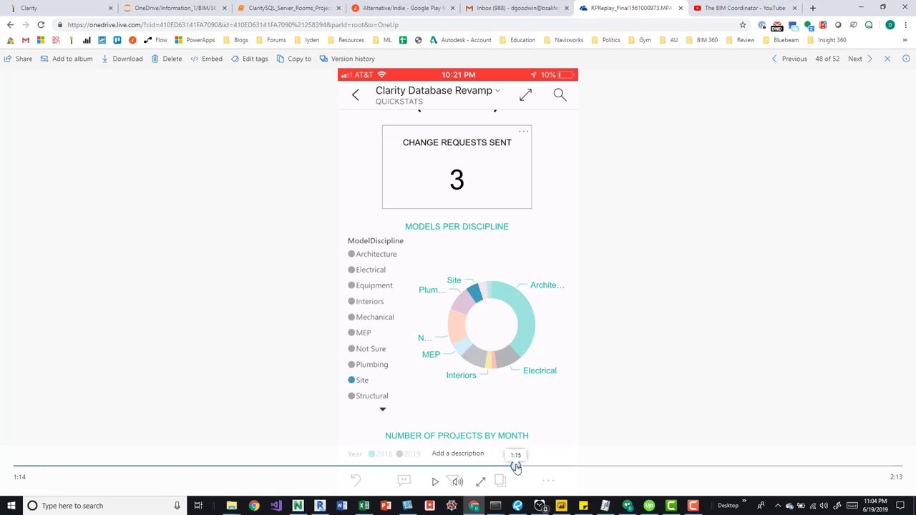
left_click(594, 466)
left_click_drag(597, 461, 607, 458)
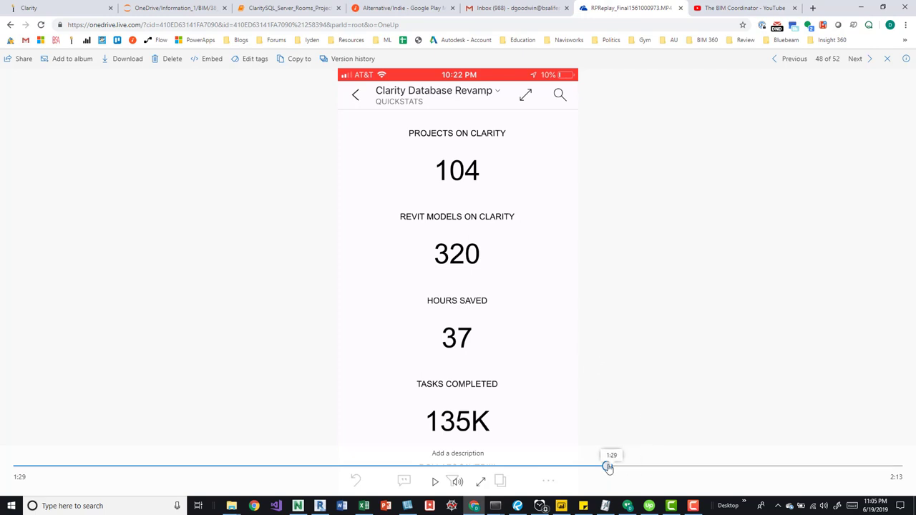
Step: Skip the recording ahead to 2:03, showing 3 change requests sent and the Models per Discipline donut
left_click_drag(607, 465, 834, 458)
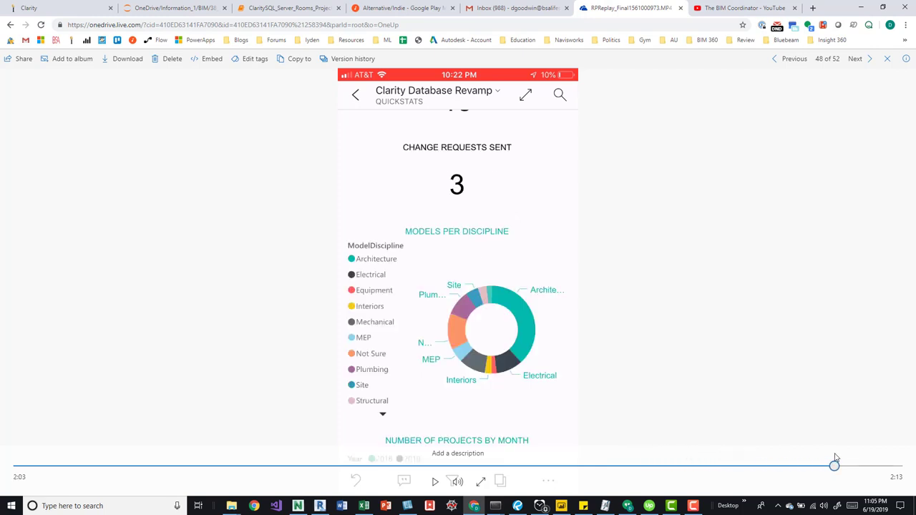